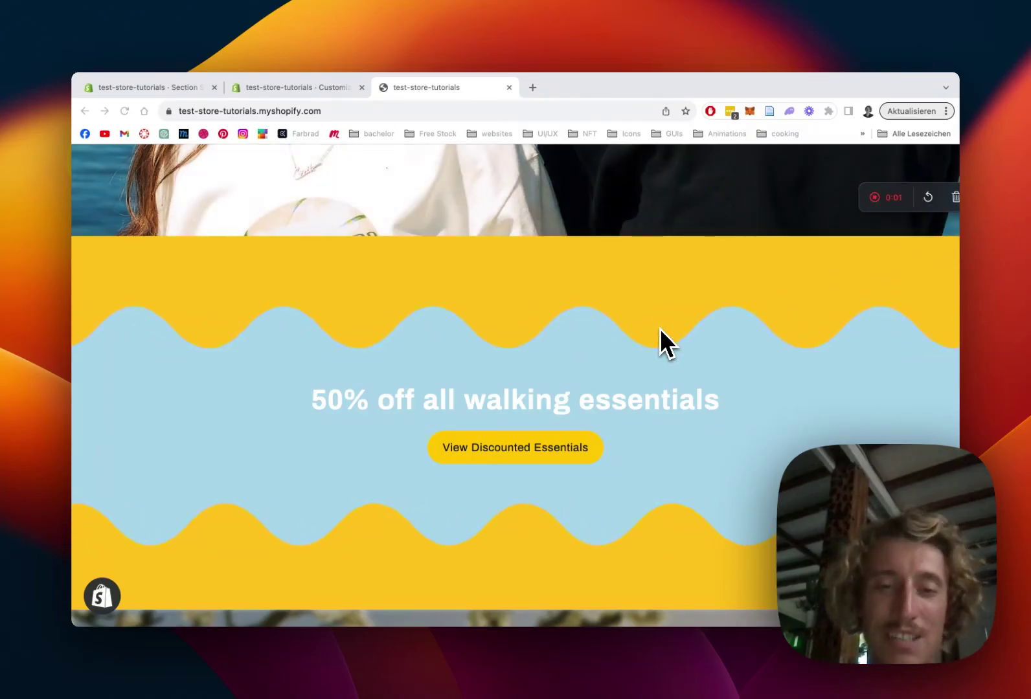
Go to the Wave section's page in the Section Store and look over its details
{"action": "scroll", "coordinate": [593, 316], "scroll_direction": "down", "scroll_amount": 1}
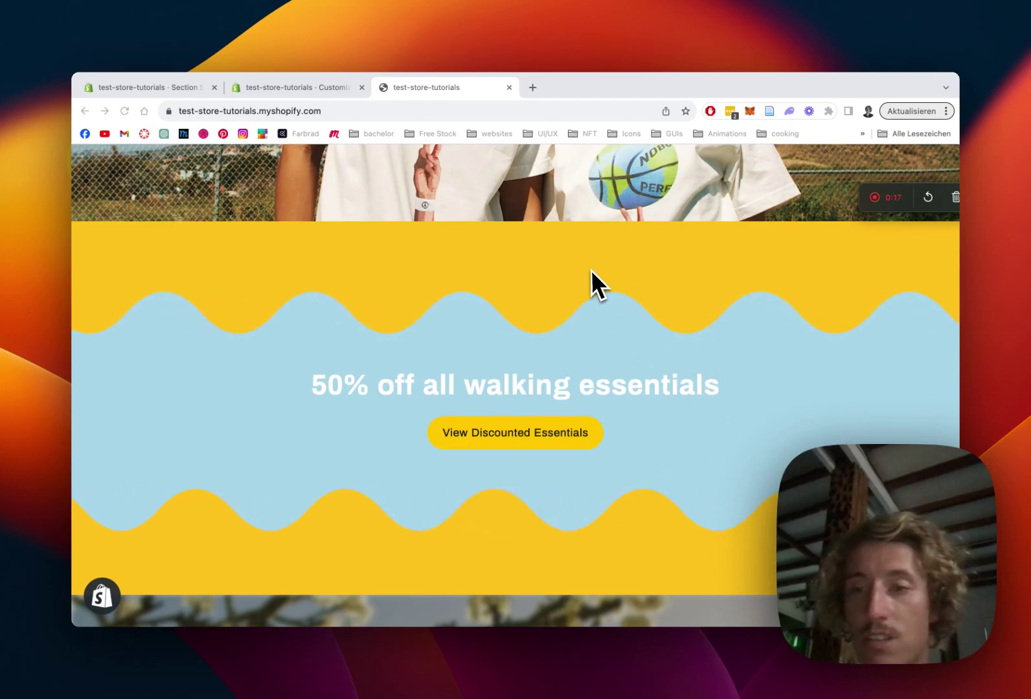
{"action": "scroll", "coordinate": [591, 271], "scroll_direction": "down", "scroll_amount": 1}
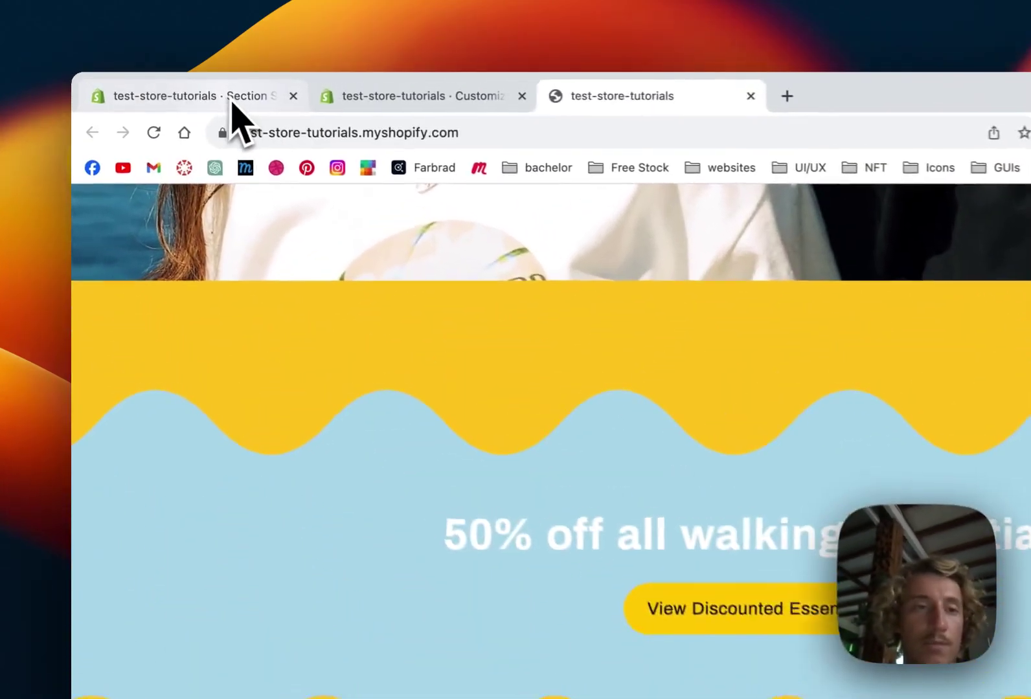
{"action": "left_click", "coordinate": [164, 92]}
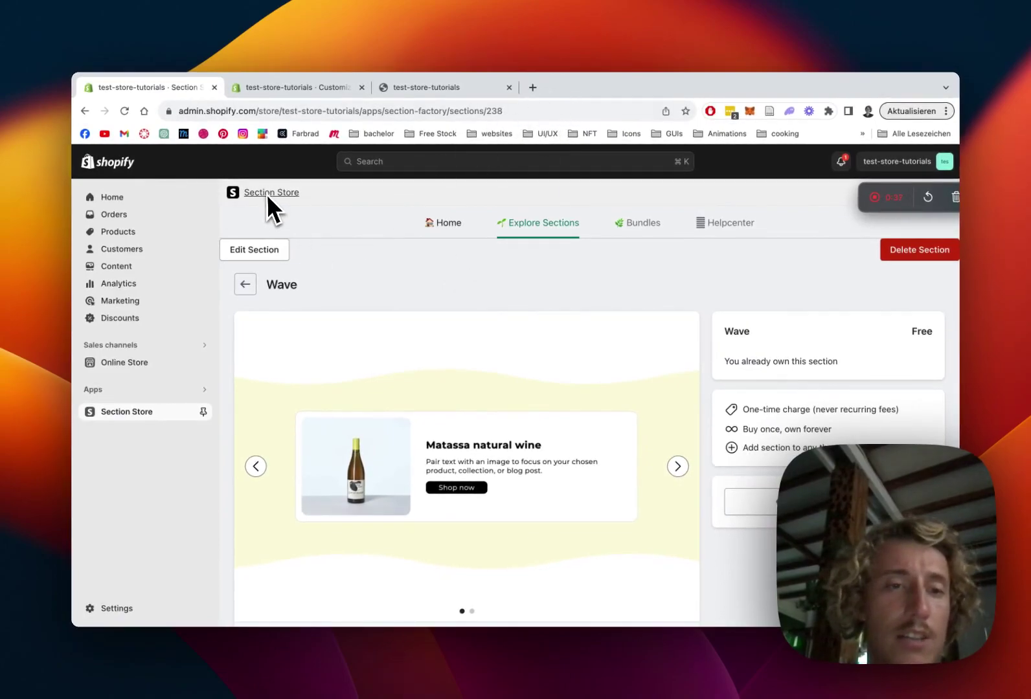
{"action": "scroll", "coordinate": [317, 272], "scroll_direction": "down", "scroll_amount": 1}
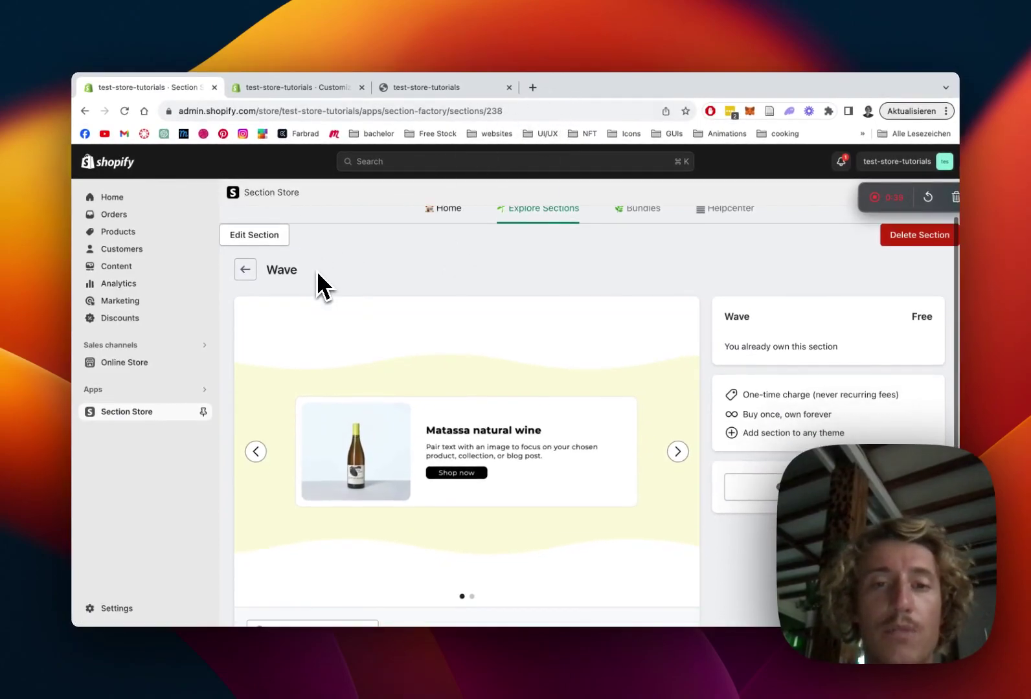
{"action": "scroll", "coordinate": [317, 273], "scroll_direction": "up", "scroll_amount": 1}
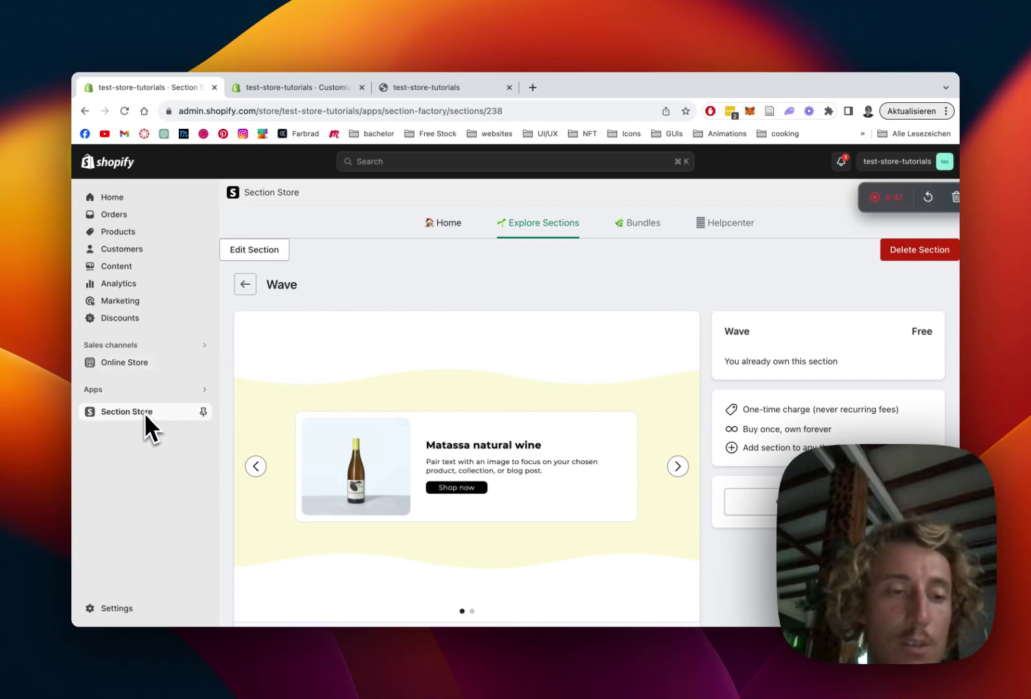
{"action": "scroll", "coordinate": [802, 296], "scroll_direction": "down", "scroll_amount": 2}
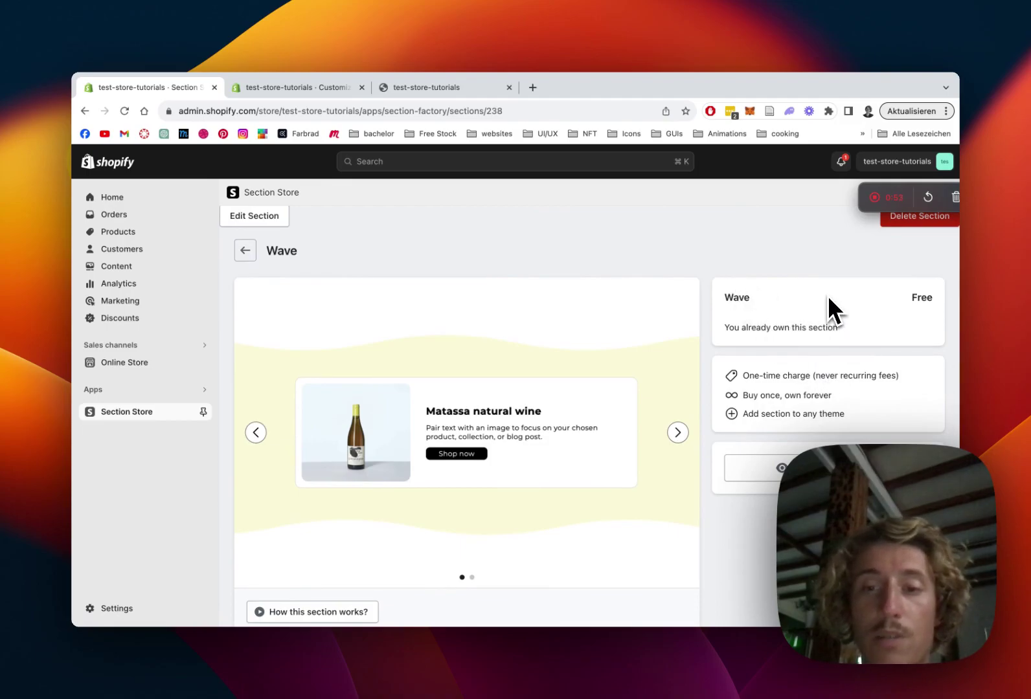
{"action": "scroll", "coordinate": [679, 321], "scroll_direction": "up", "scroll_amount": 2}
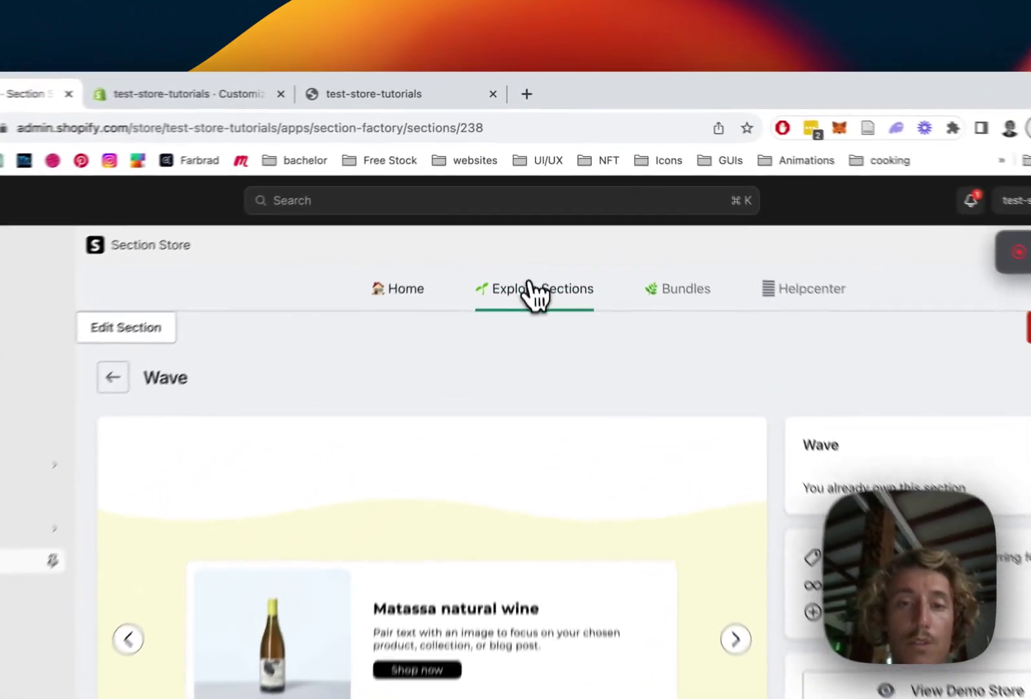
Browse the Explore Sections catalog of Most Popular and Newest Releases sections
{"action": "left_click", "coordinate": [534, 294]}
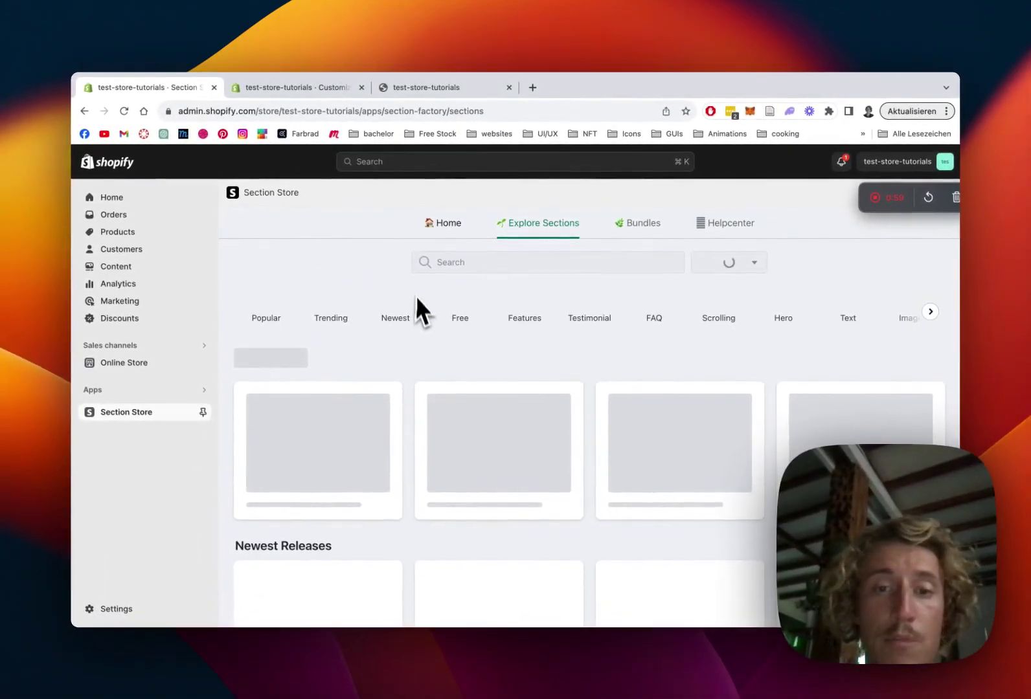
{"action": "scroll", "coordinate": [416, 299], "scroll_direction": "down", "scroll_amount": 1}
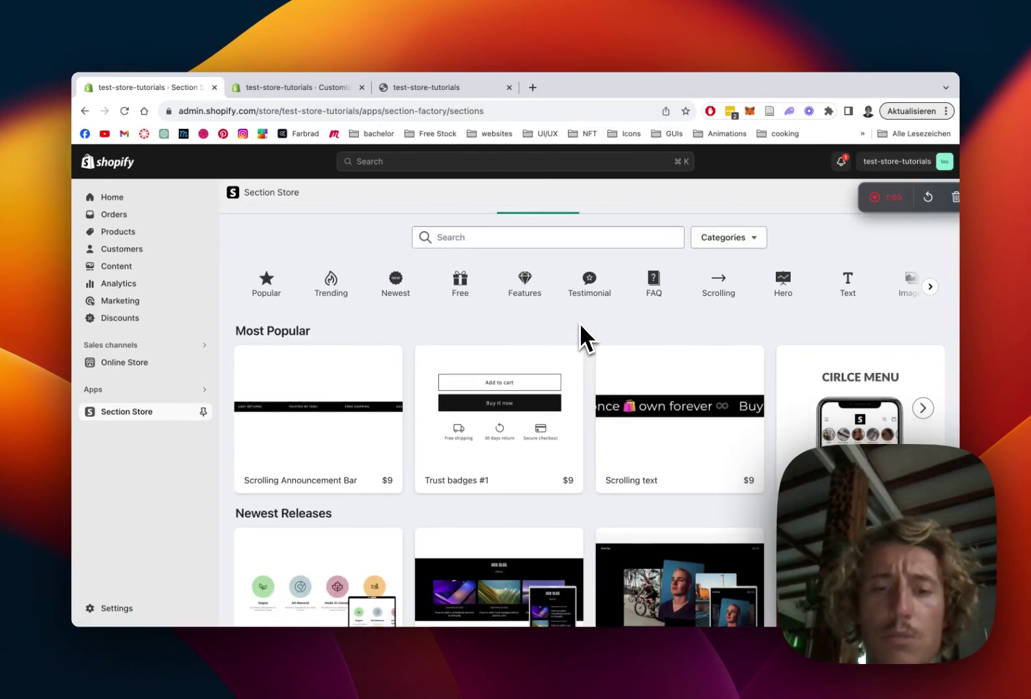
{"action": "scroll", "coordinate": [580, 324], "scroll_direction": "down", "scroll_amount": 1}
{"action": "scroll", "coordinate": [580, 323], "scroll_direction": "up", "scroll_amount": 1}
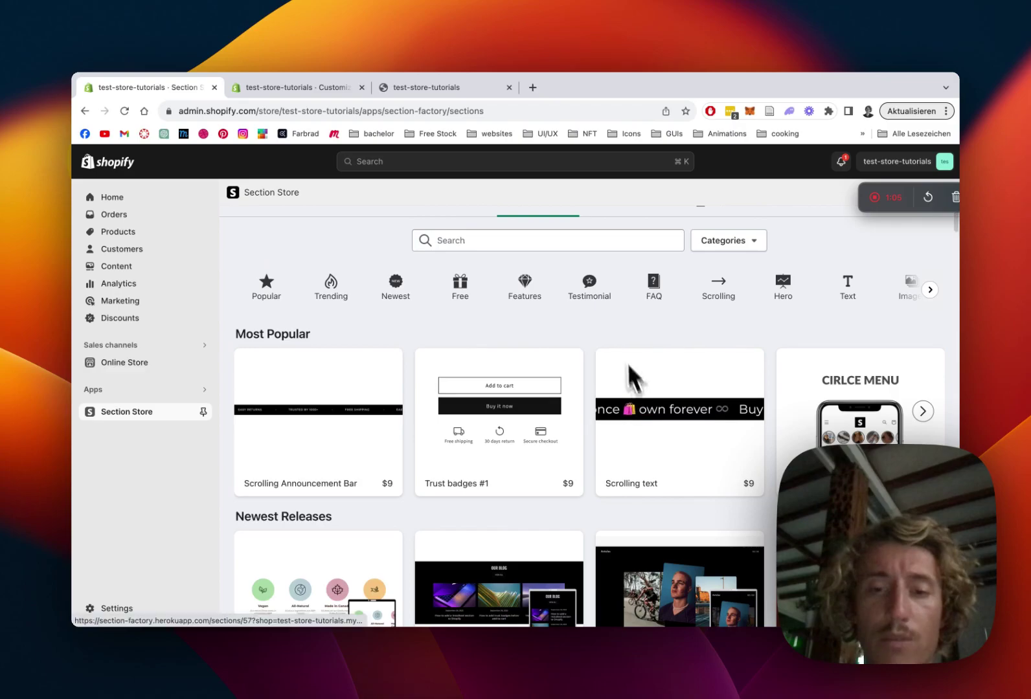
{"action": "scroll", "coordinate": [592, 334], "scroll_direction": "down", "scroll_amount": 3}
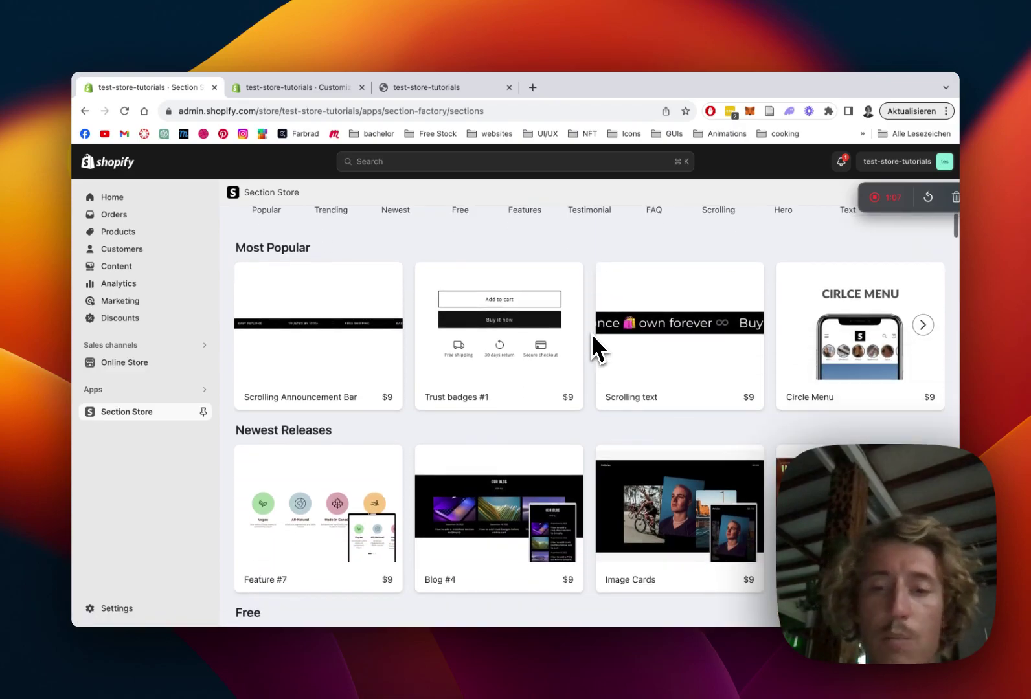
{"action": "scroll", "coordinate": [591, 333], "scroll_direction": "up", "scroll_amount": 3}
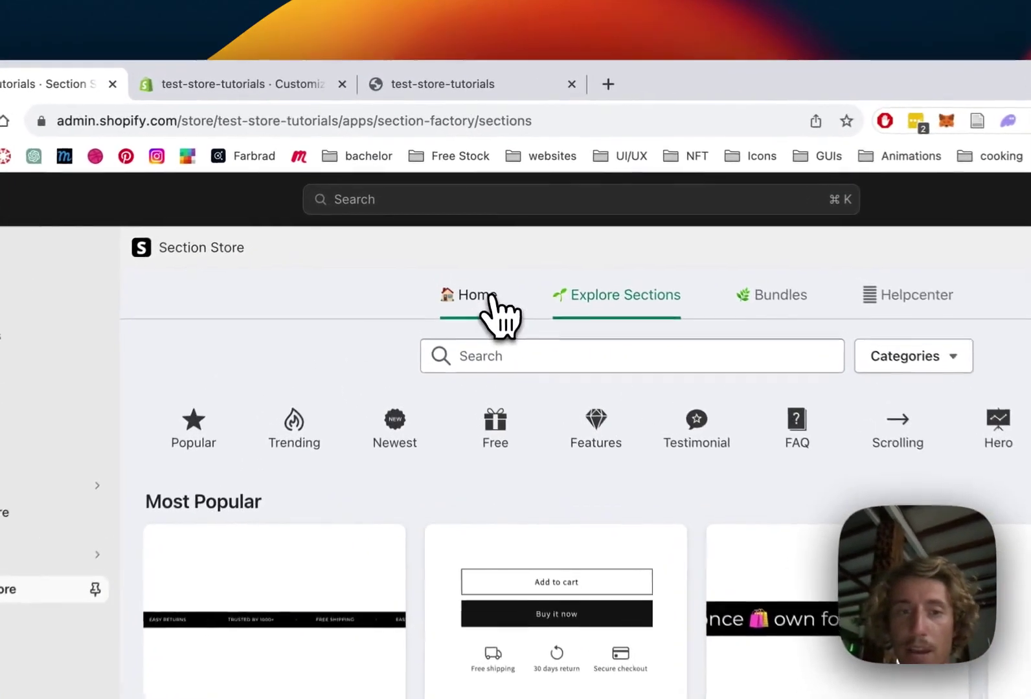
From the Section Store Home list, open the Dawn (Live) home page in the theme editor
{"action": "left_click", "coordinate": [461, 224]}
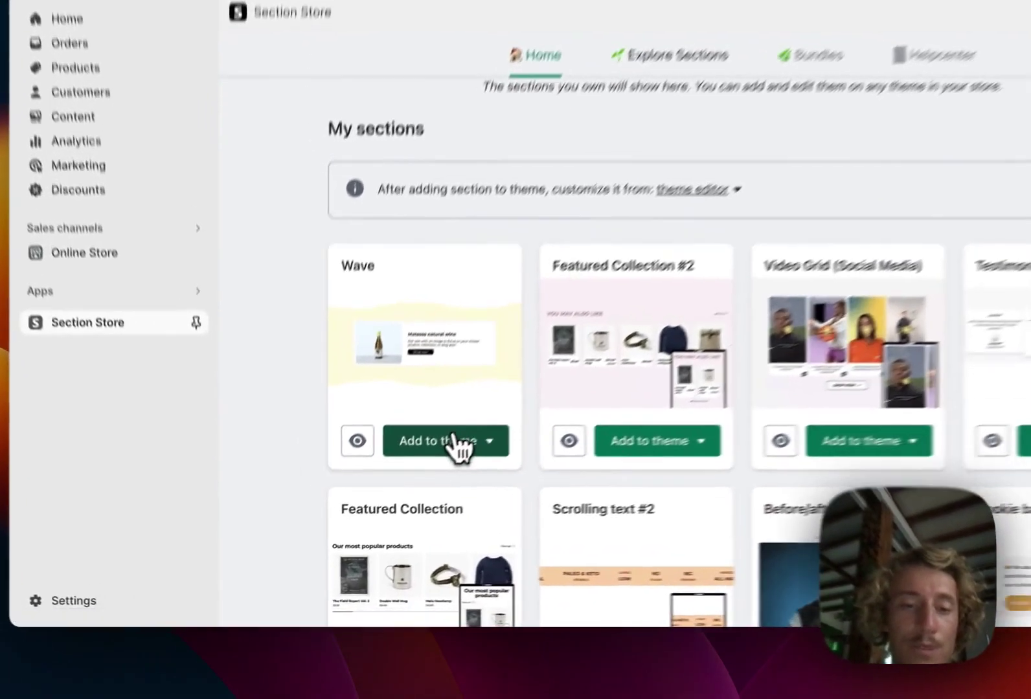
{"action": "left_click", "coordinate": [389, 497]}
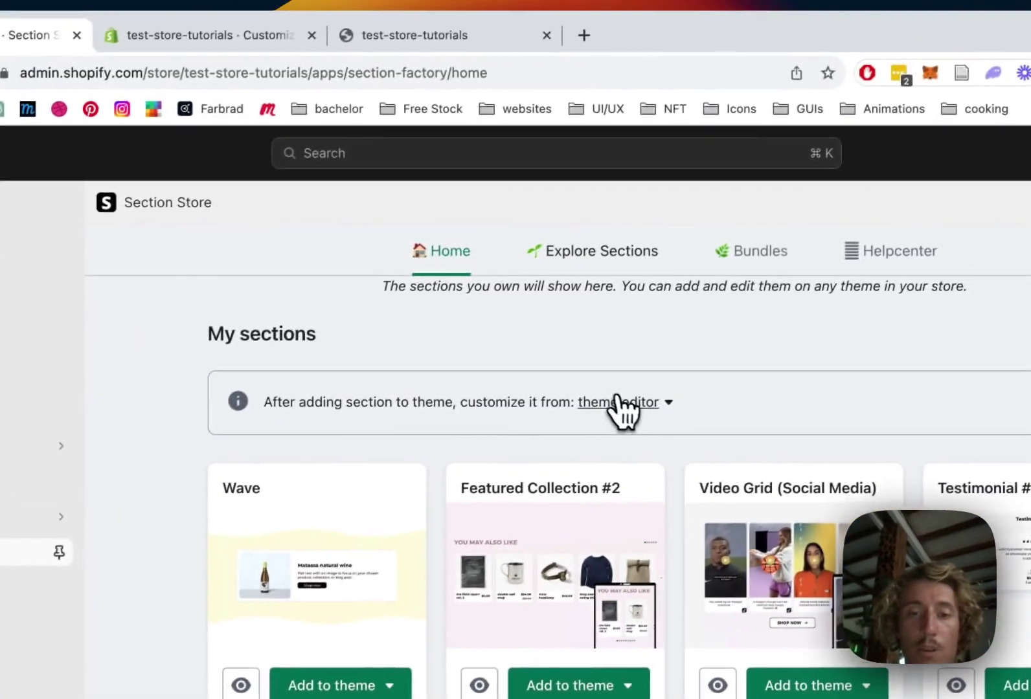
{"action": "left_click", "coordinate": [619, 400]}
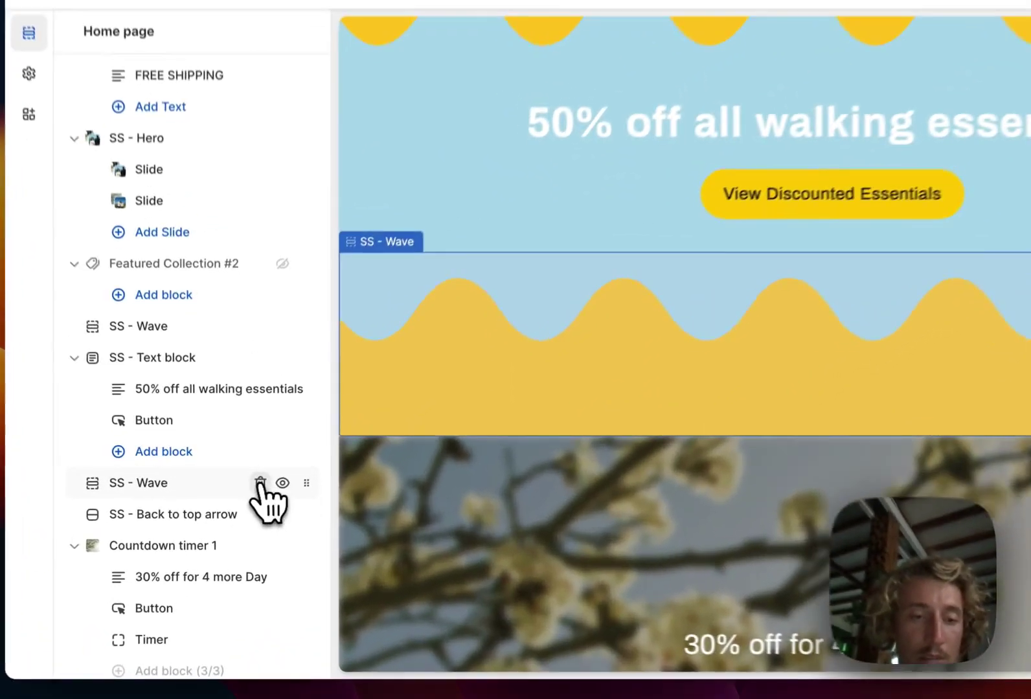
Delete the lower SS - Wave, then add a new SS - Wave directly below SS - Text block
{"action": "left_click", "coordinate": [242, 496]}
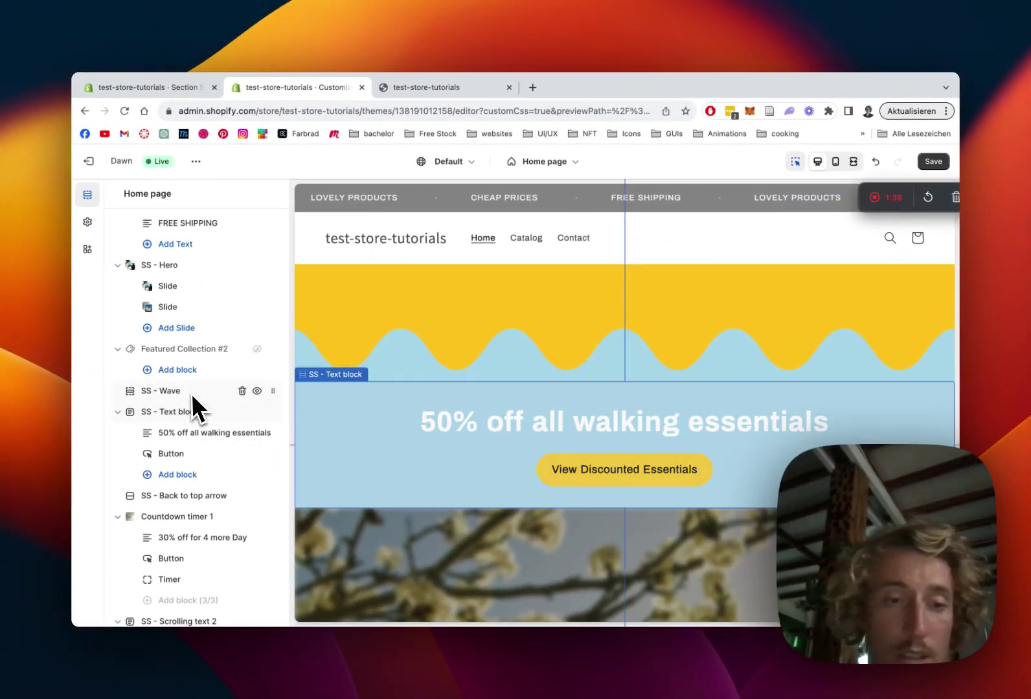
{"action": "scroll", "coordinate": [219, 530], "scroll_direction": "down", "scroll_amount": 1}
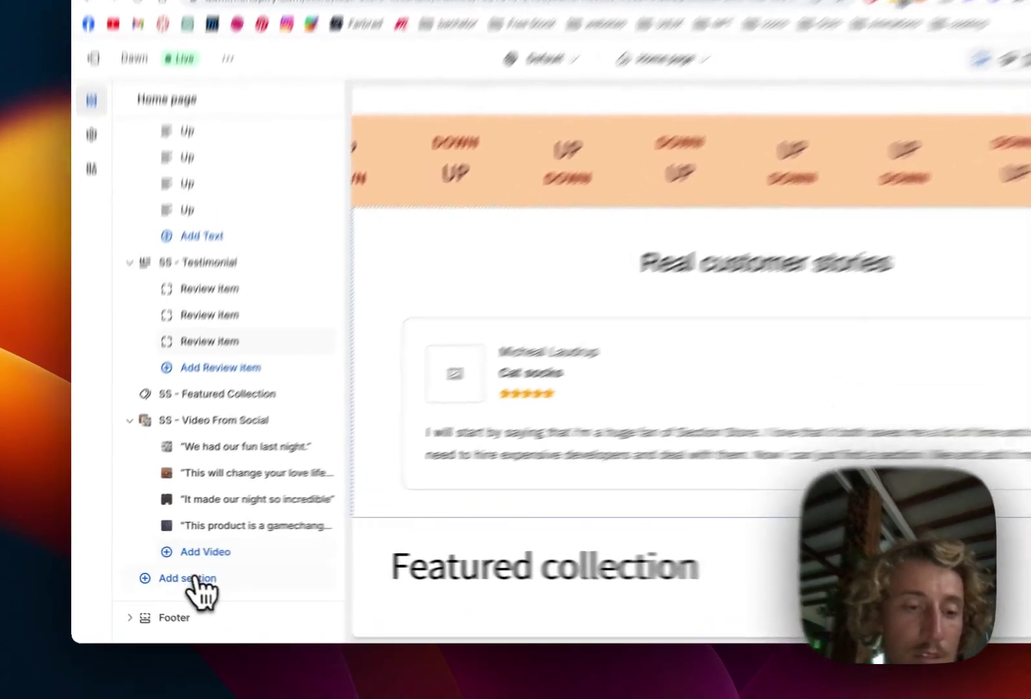
{"action": "left_click", "coordinate": [194, 580]}
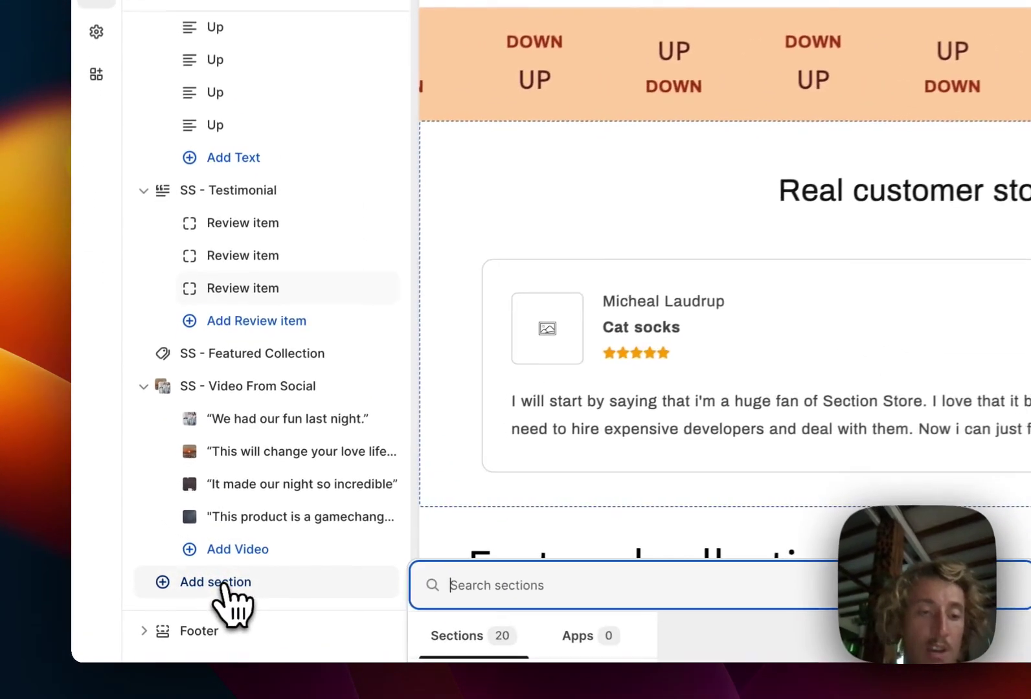
{"action": "type", "text": "ss wave"}
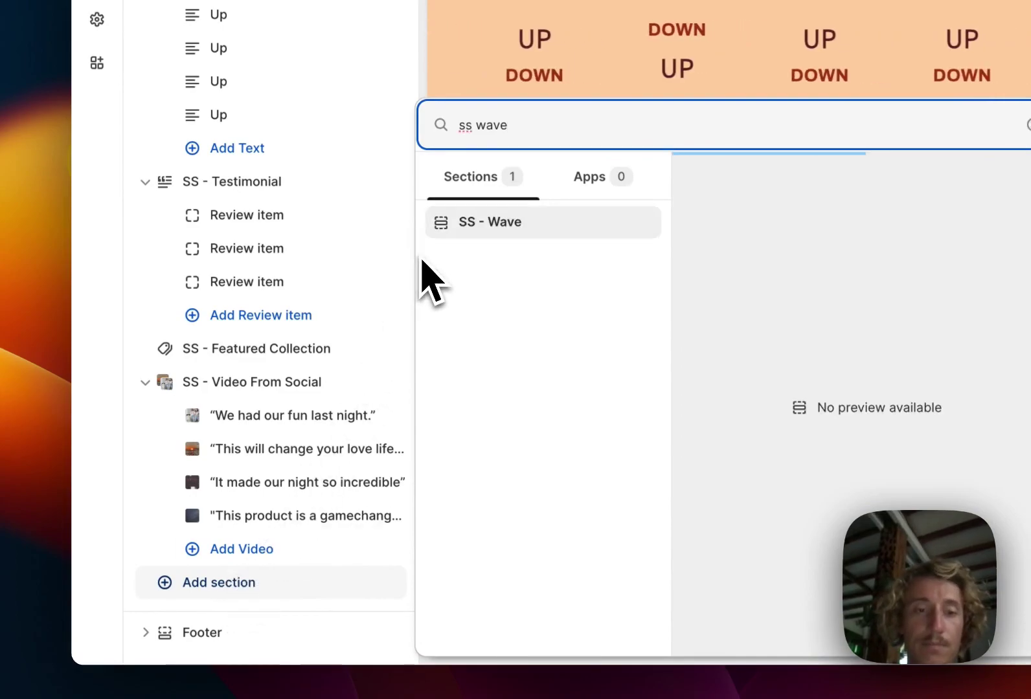
{"action": "left_click", "coordinate": [541, 227]}
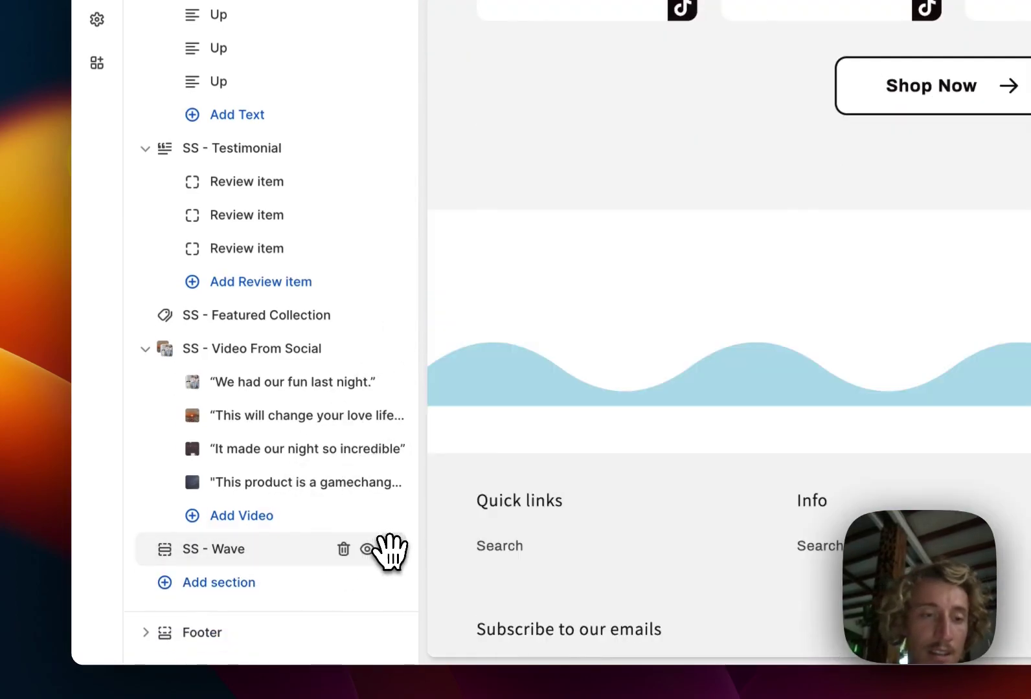
{"action": "left_click_drag", "start_coordinate": [391, 551], "coordinate": [336, 202]}
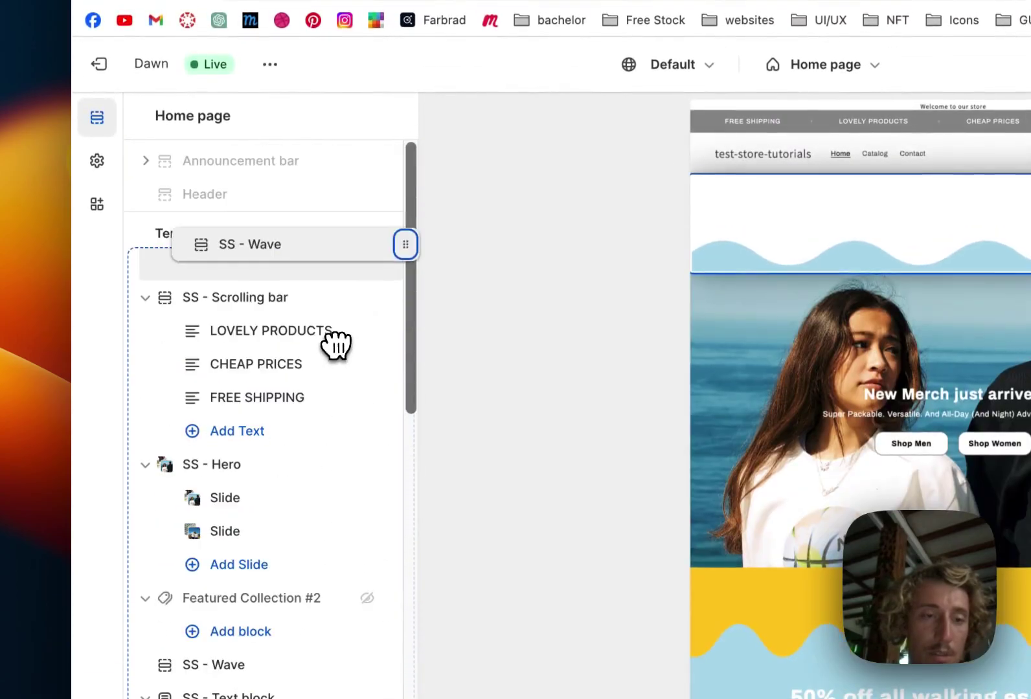
{"action": "left_click_drag", "start_coordinate": [336, 343], "coordinate": [209, 495]}
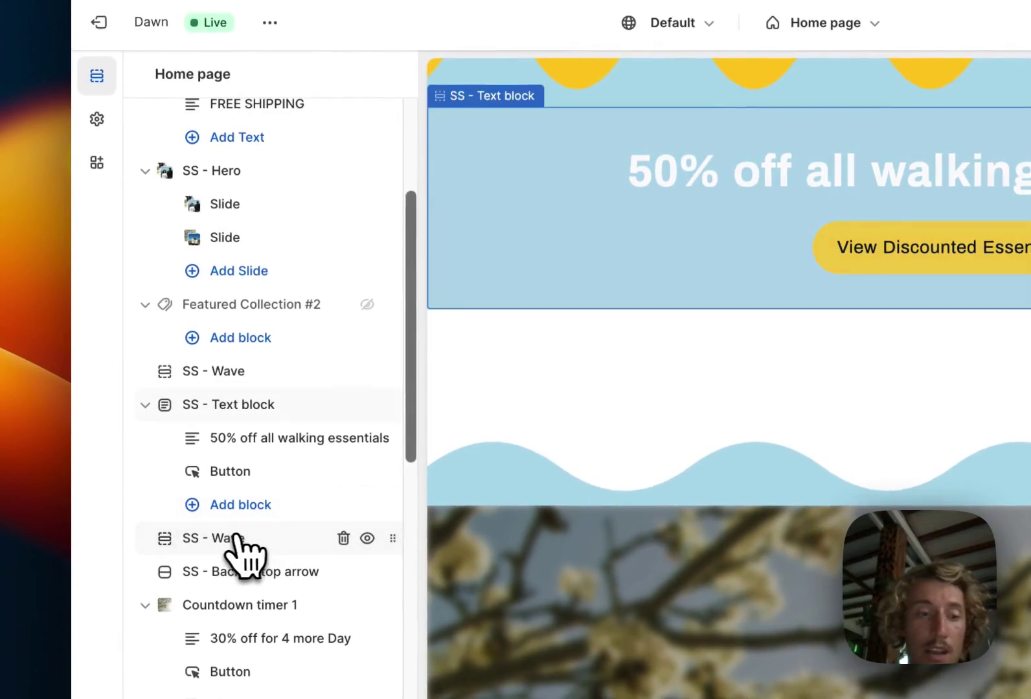
Enable animation on the new wave section and put the wave on the bottom side
{"action": "left_click", "coordinate": [232, 542]}
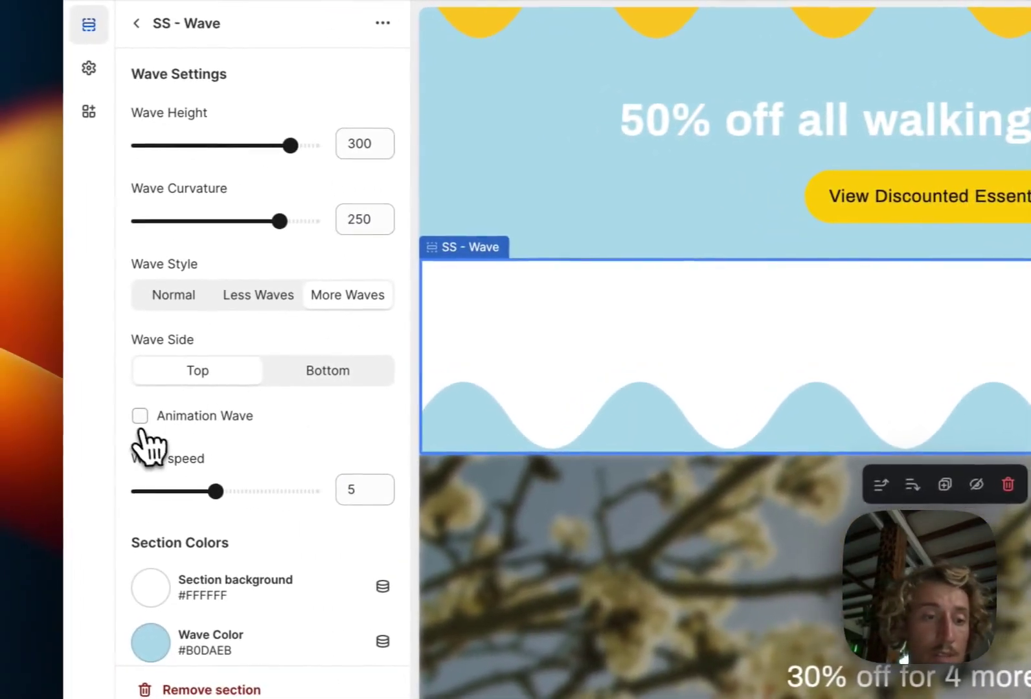
{"action": "left_click", "coordinate": [148, 467]}
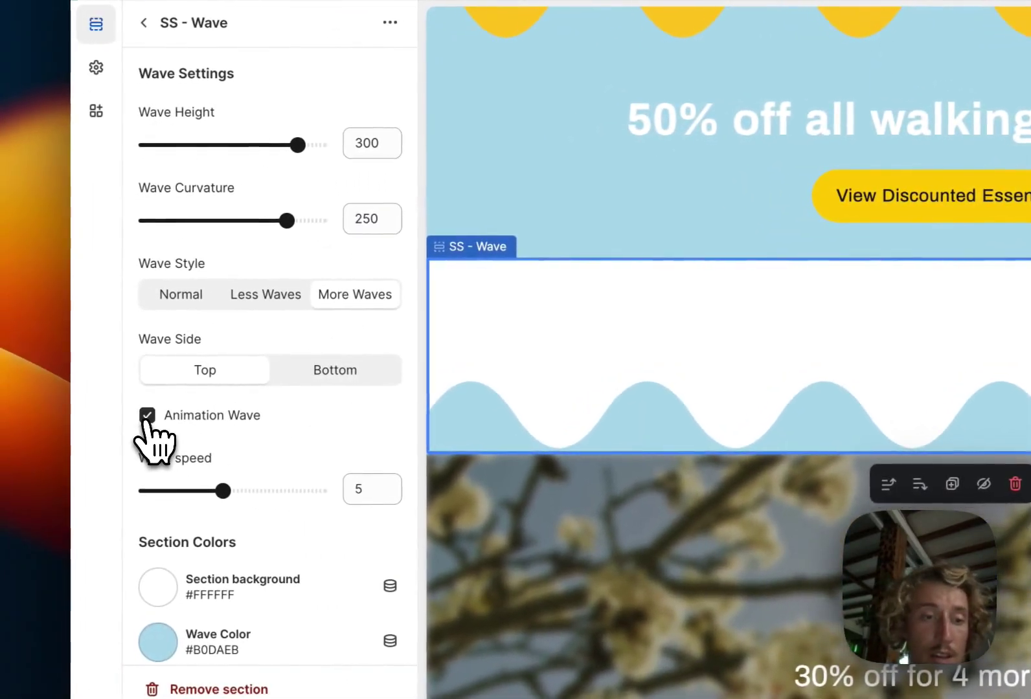
{"action": "left_click", "coordinate": [348, 373]}
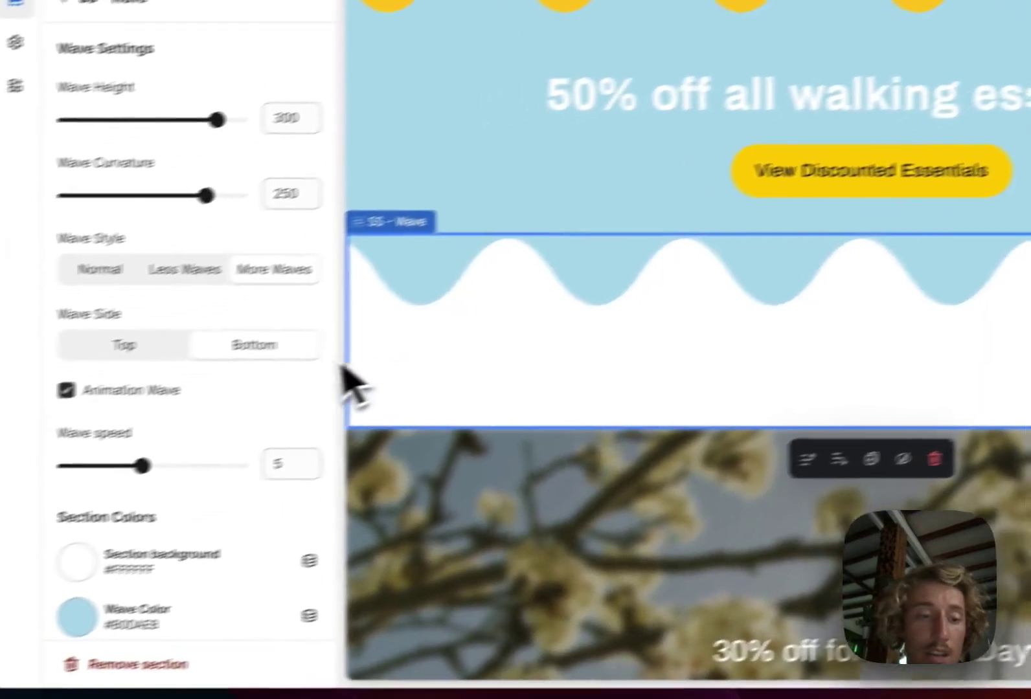
Set the wave section background to yellow #FFCE00 and save the theme
{"action": "scroll", "coordinate": [401, 393], "scroll_direction": "down", "scroll_amount": 2}
{"action": "left_click", "coordinate": [150, 479]}
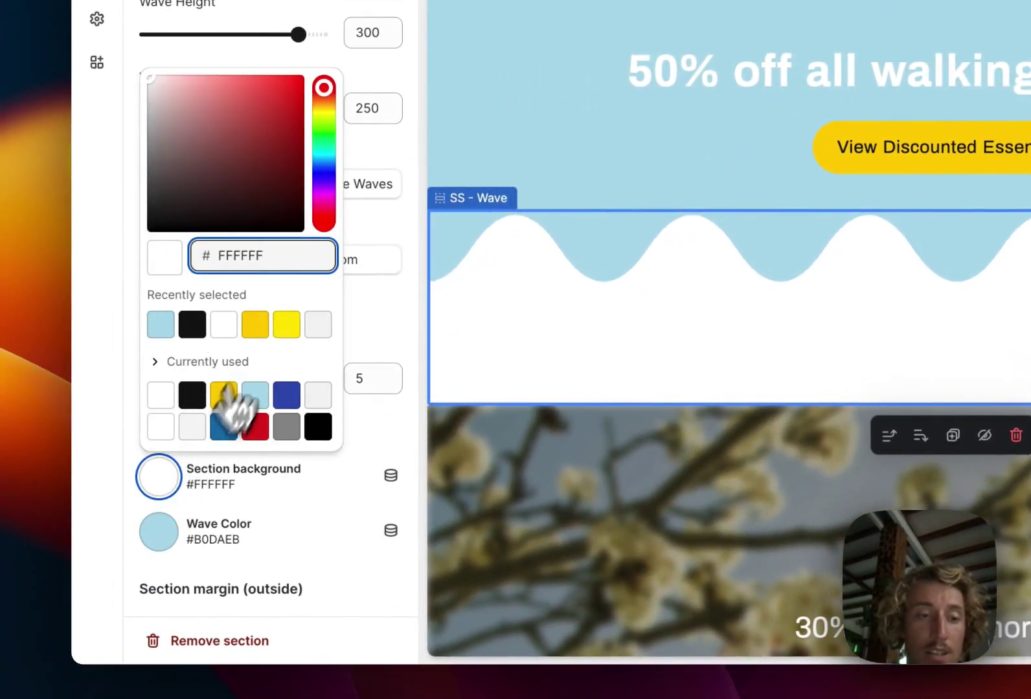
{"action": "left_click", "coordinate": [256, 324]}
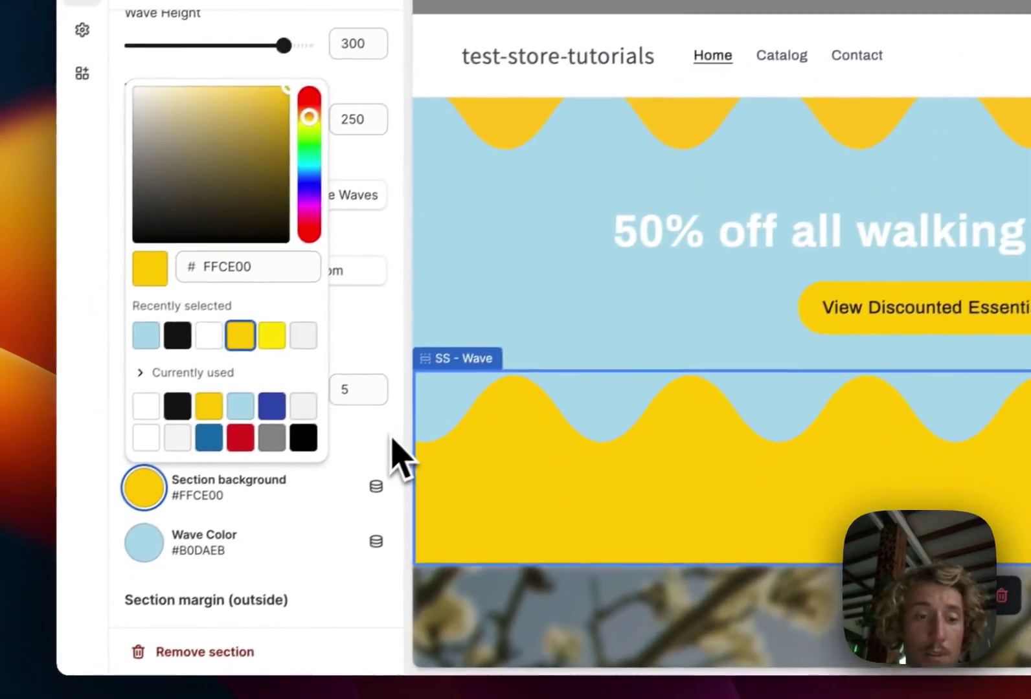
{"action": "left_click", "coordinate": [403, 453]}
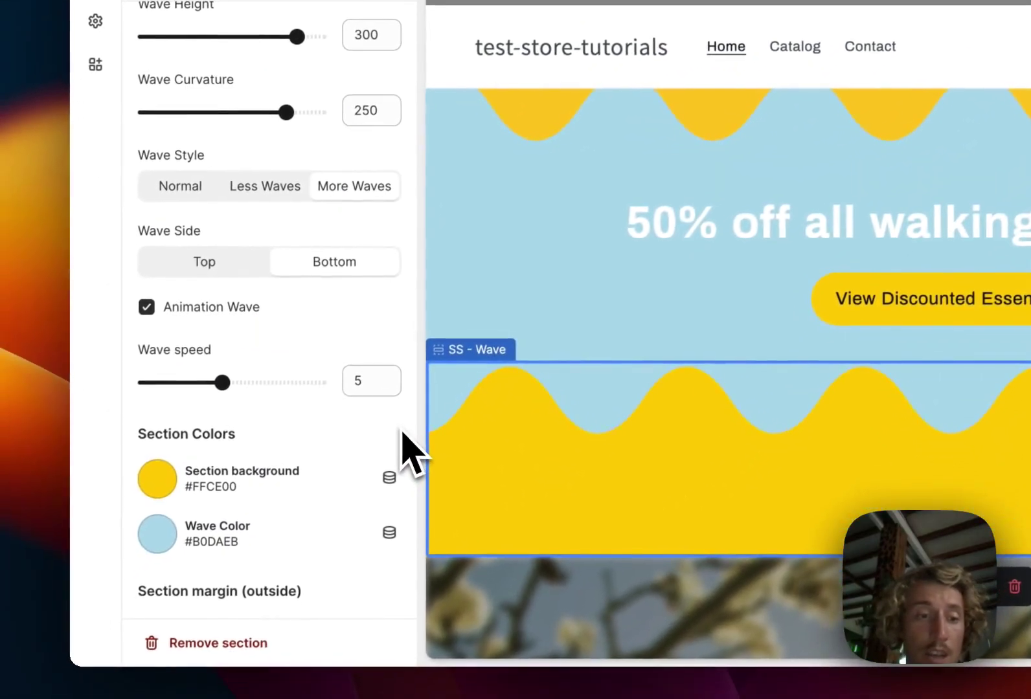
{"action": "scroll", "coordinate": [288, 320], "scroll_direction": "up", "scroll_amount": 2}
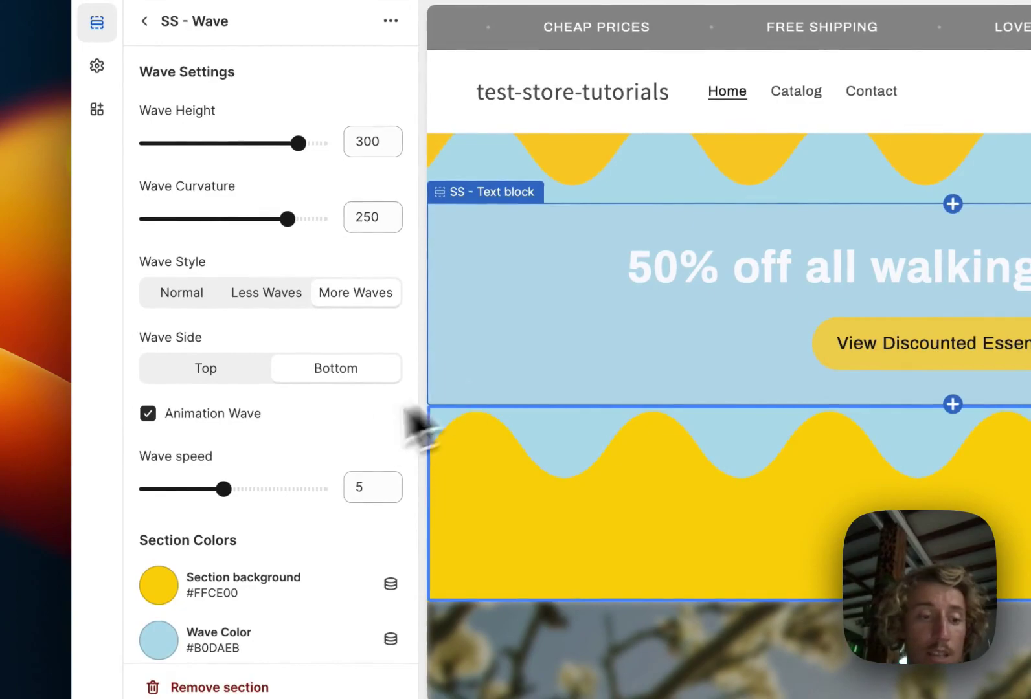
{"action": "scroll", "coordinate": [322, 449], "scroll_direction": "down", "scroll_amount": 5}
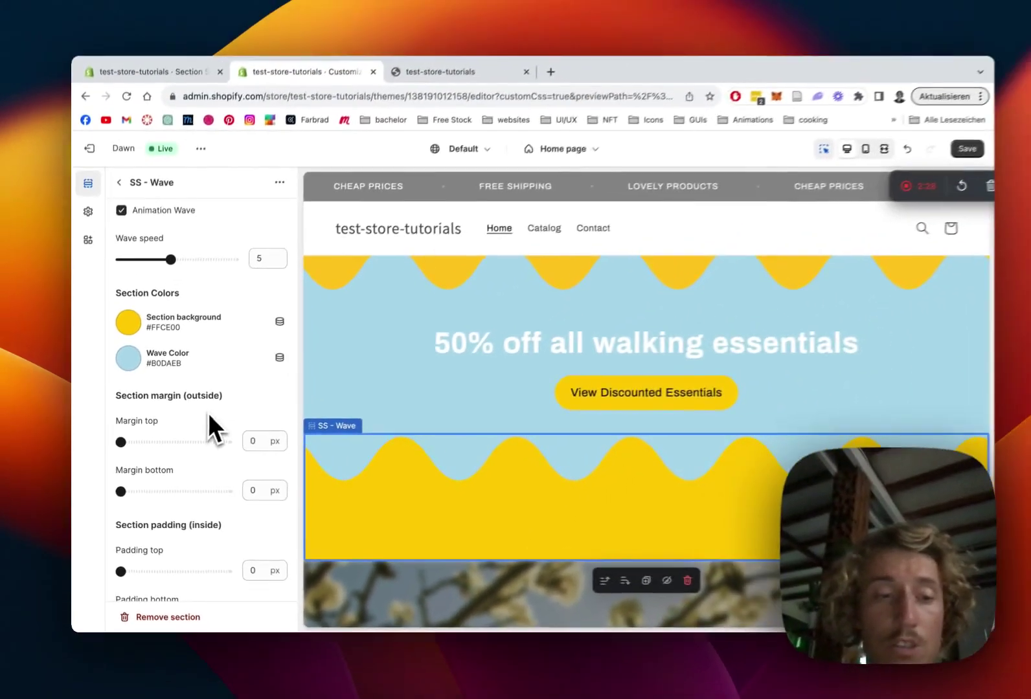
{"action": "scroll", "coordinate": [204, 415], "scroll_direction": "down", "scroll_amount": 3}
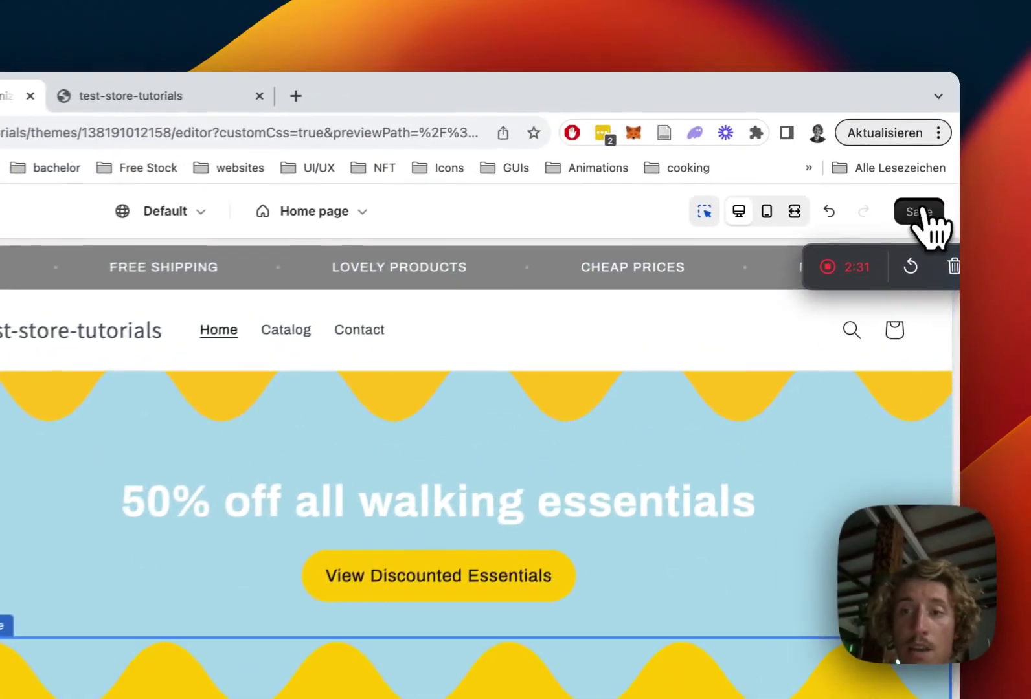
{"action": "left_click", "coordinate": [933, 162]}
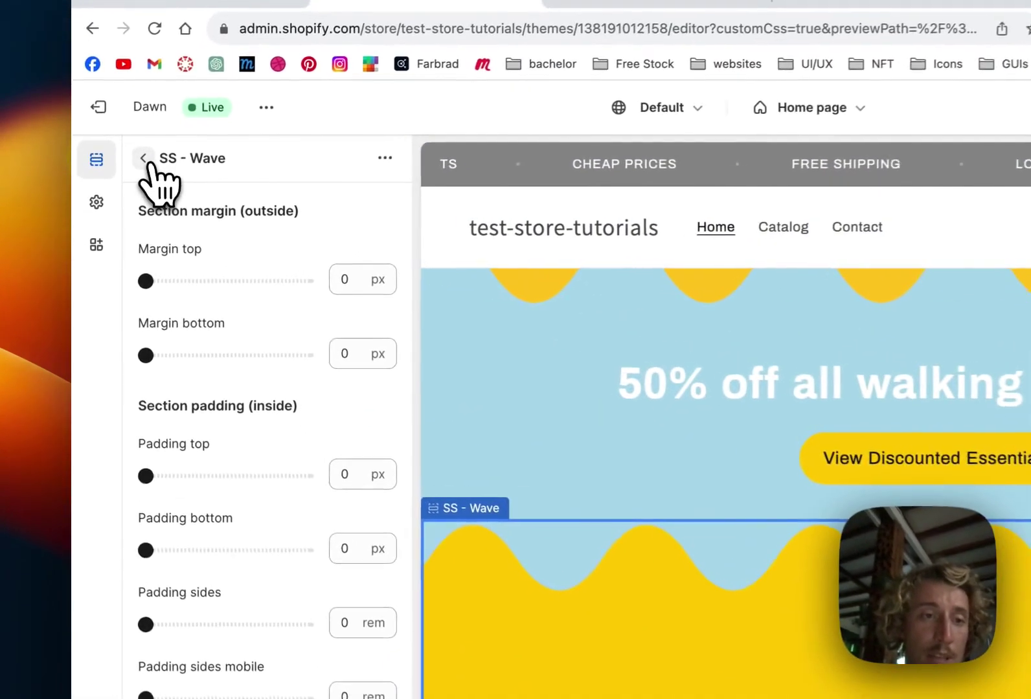
{"action": "left_click", "coordinate": [117, 194]}
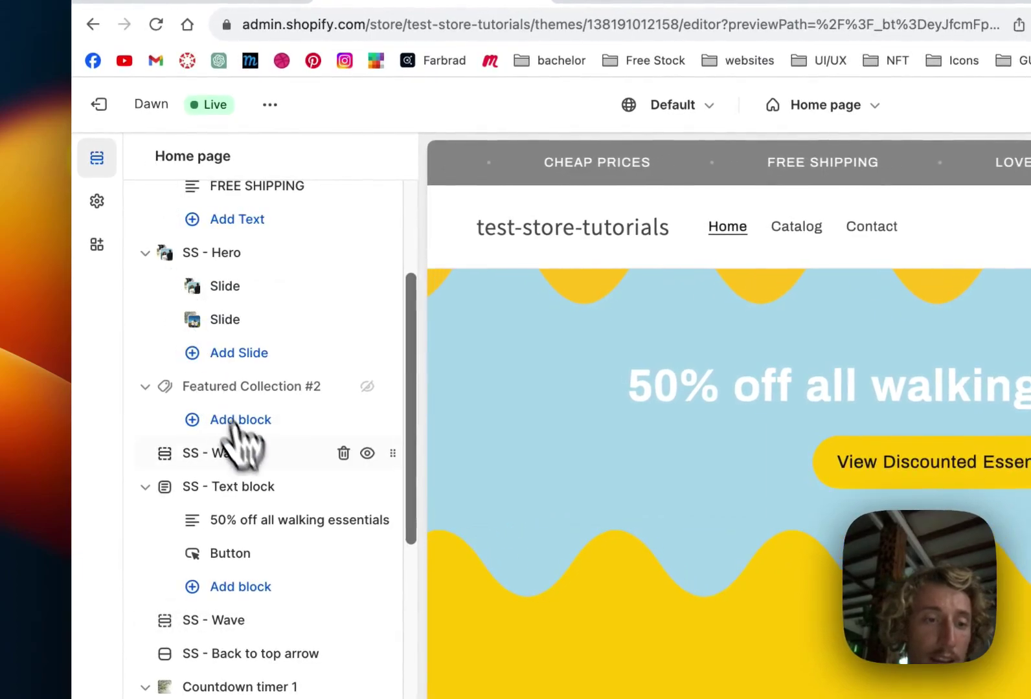
{"action": "left_click", "coordinate": [259, 496]}
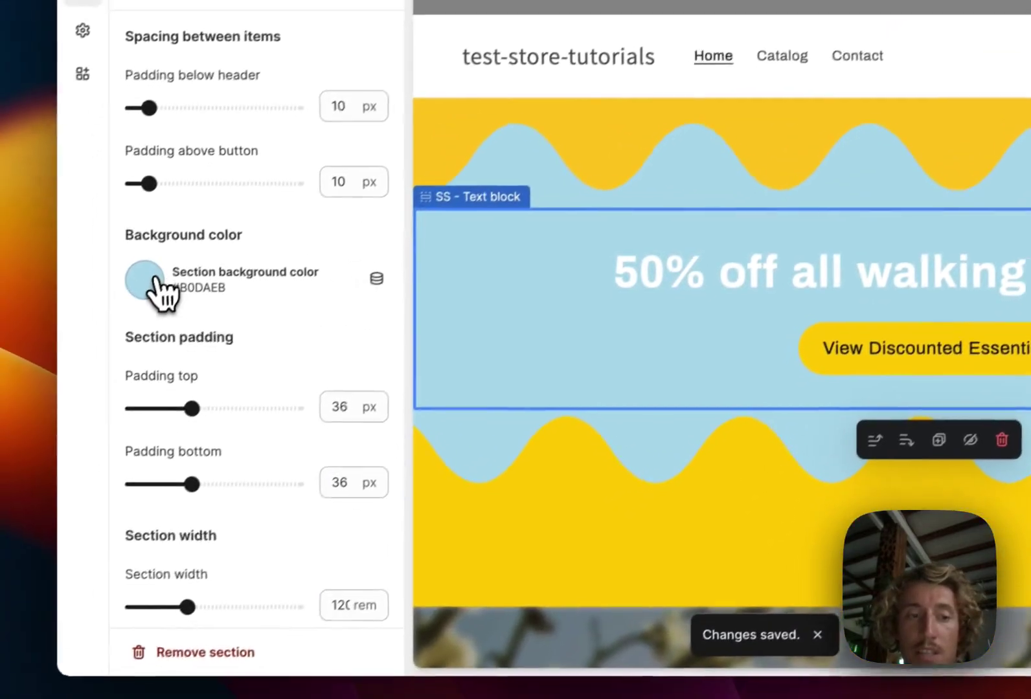
{"action": "left_click", "coordinate": [157, 279]}
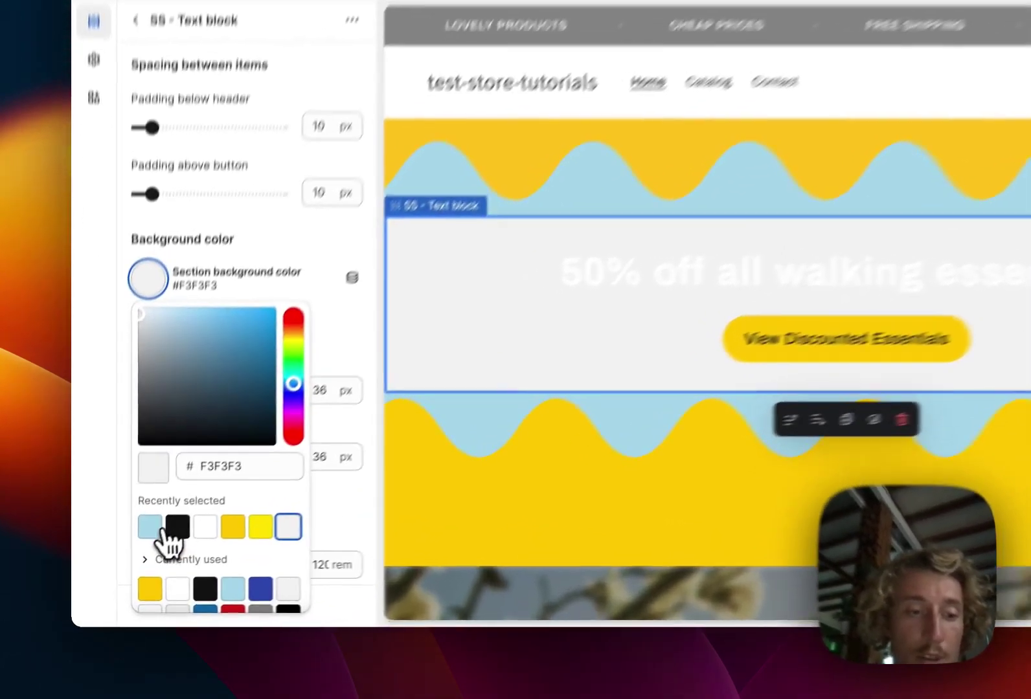
{"action": "left_click", "coordinate": [128, 556]}
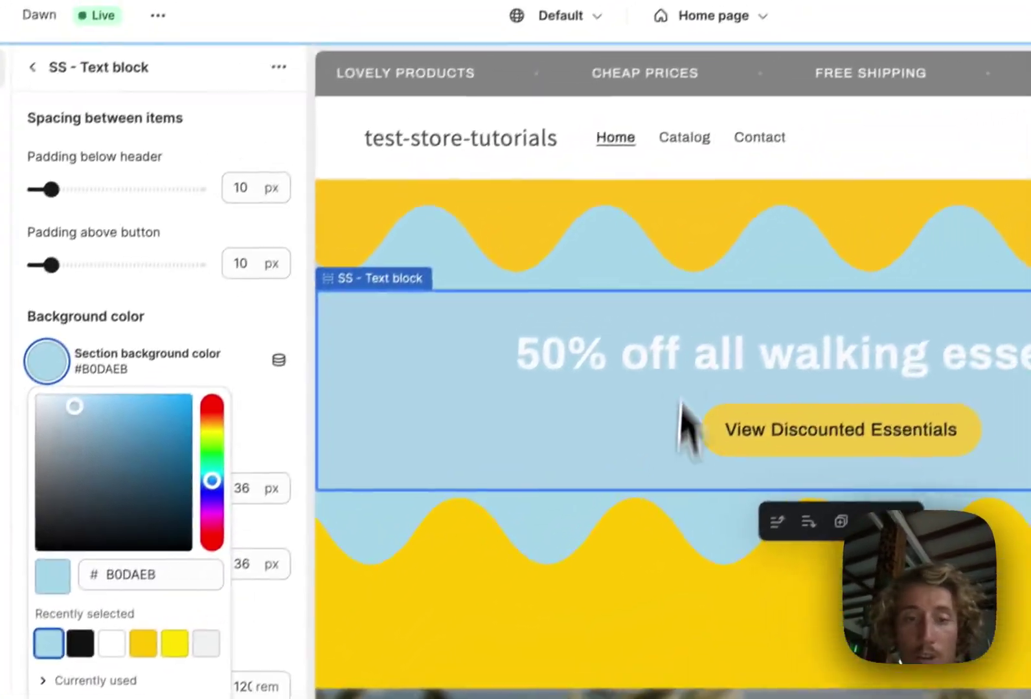
{"action": "left_click_drag", "start_coordinate": [314, 377], "coordinate": [290, 333]}
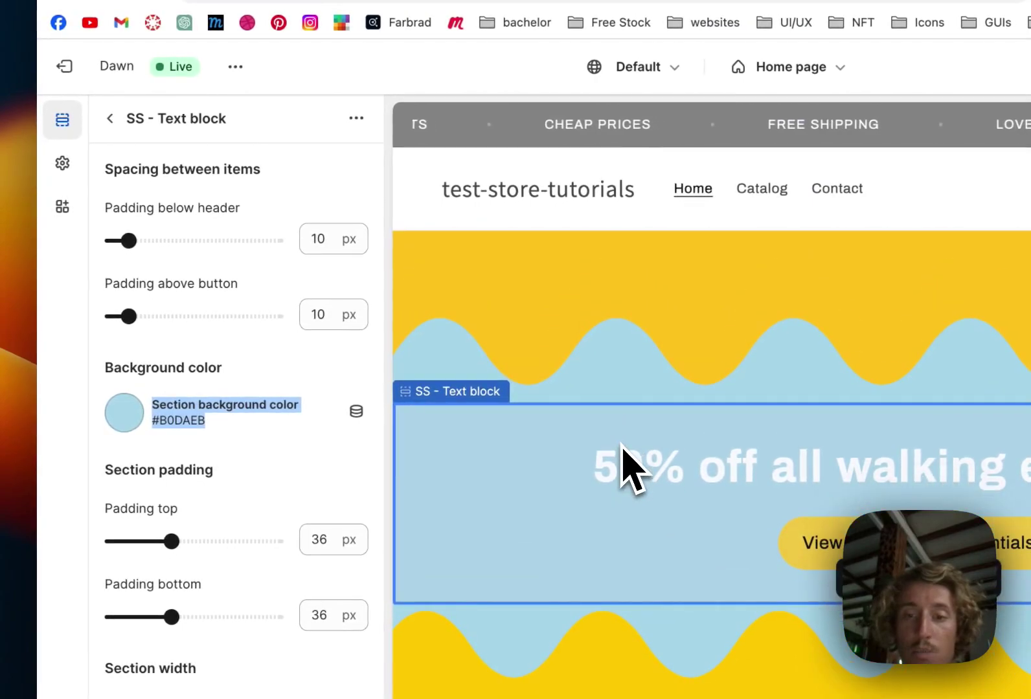
{"action": "left_click", "coordinate": [363, 387]}
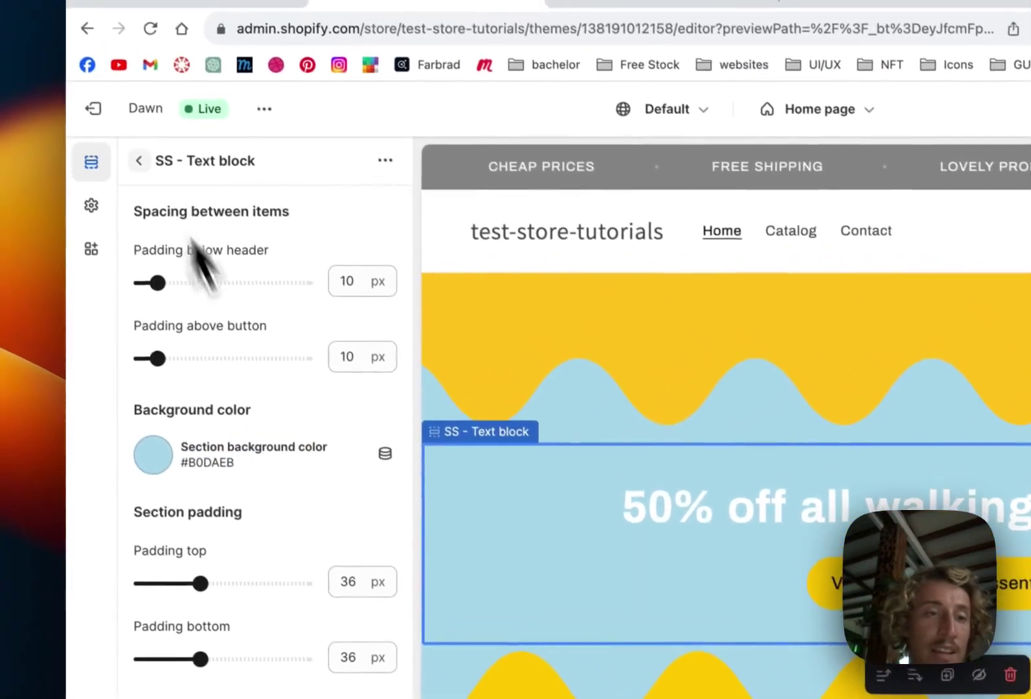
{"action": "scroll", "coordinate": [295, 447], "scroll_direction": "down", "scroll_amount": 5}
{"action": "scroll", "coordinate": [294, 456], "scroll_direction": "up", "scroll_amount": 4}
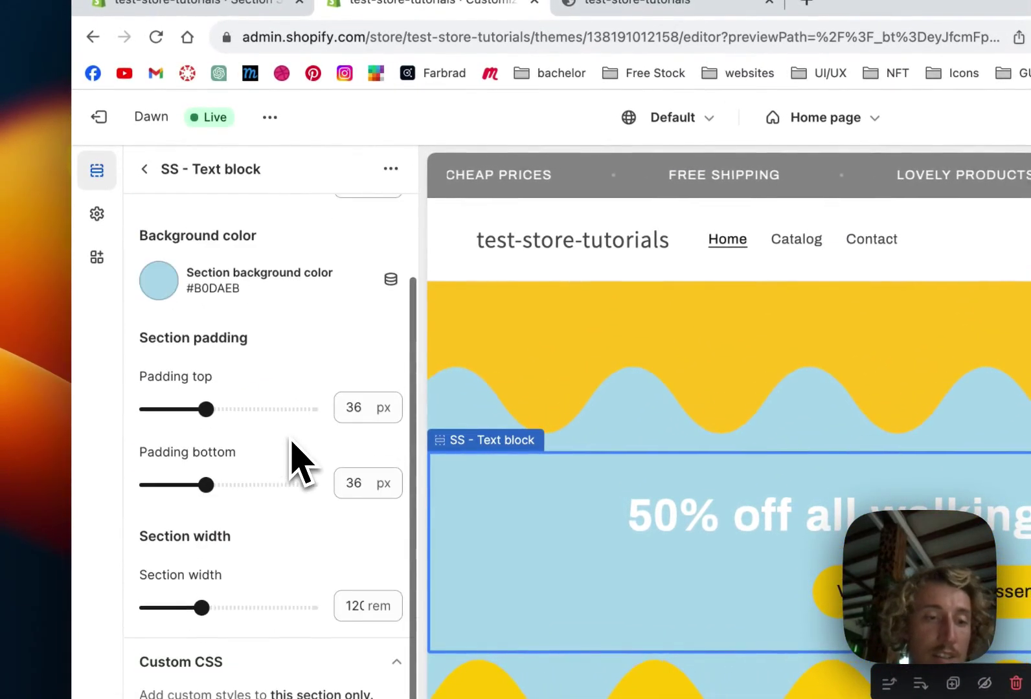
{"action": "scroll", "coordinate": [295, 457], "scroll_direction": "up", "scroll_amount": 1}
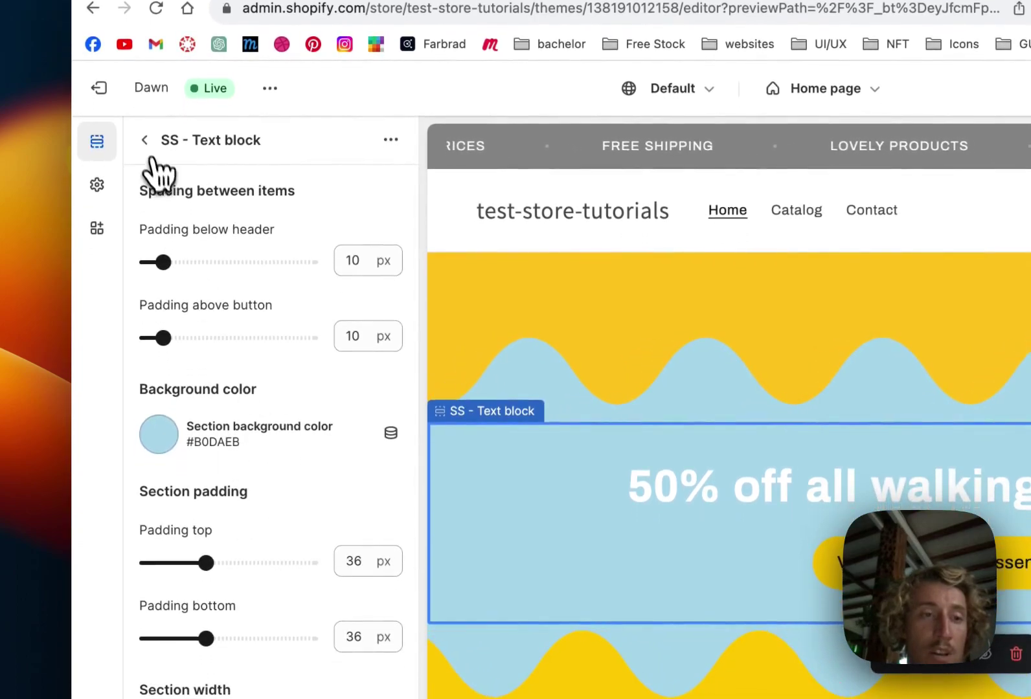
{"action": "left_click", "coordinate": [147, 141]}
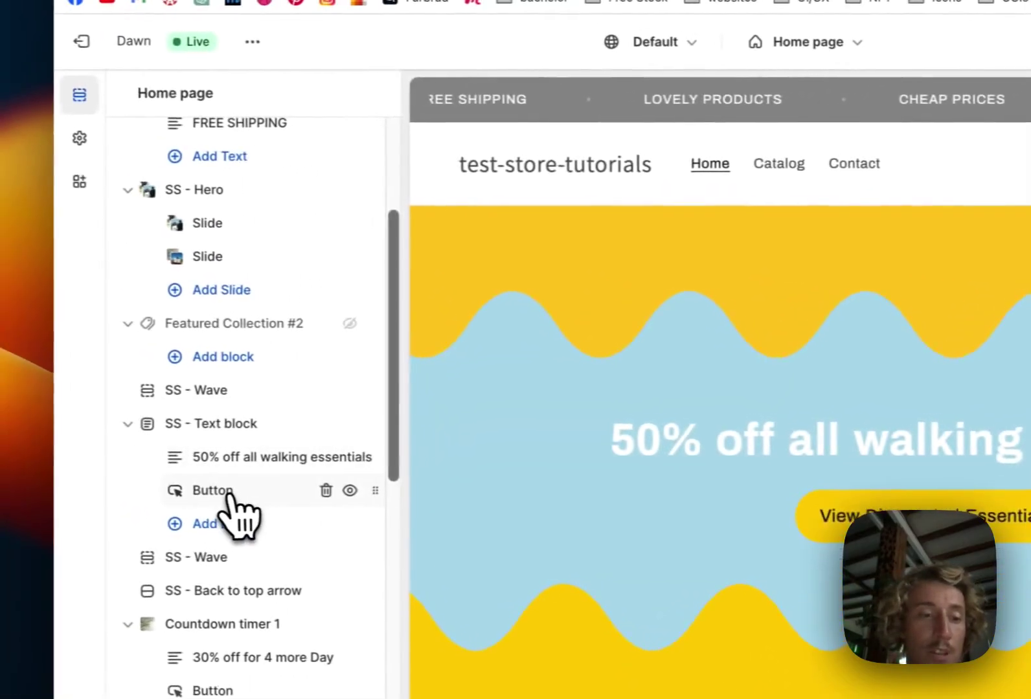
Set the promo Button block's link to the Backpacks collection and save
{"action": "left_click", "coordinate": [84, 476]}
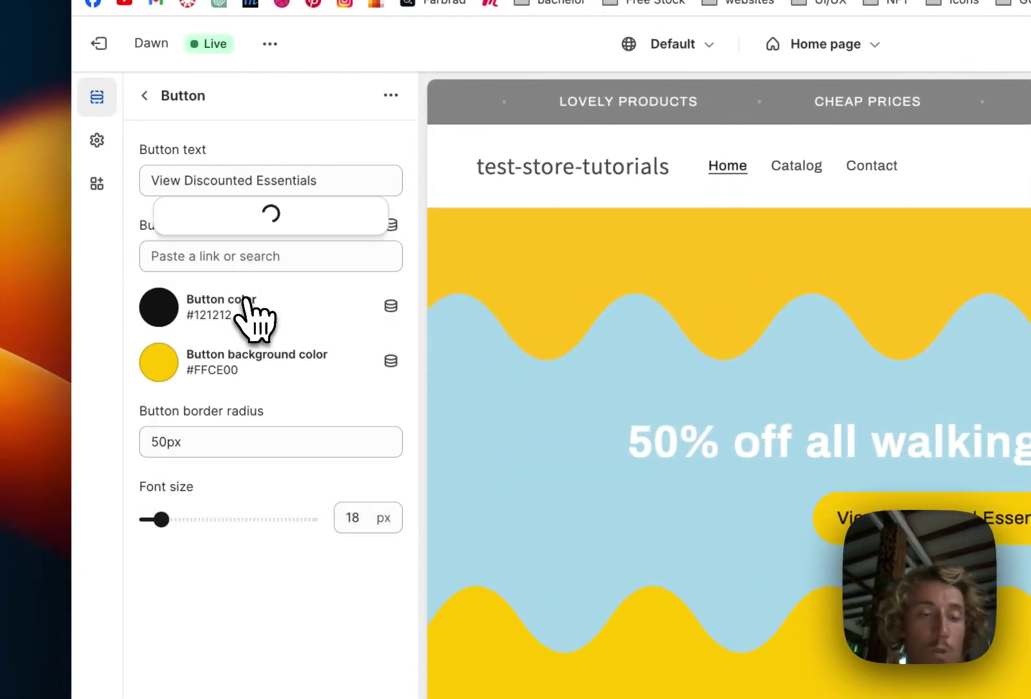
{"action": "left_click", "coordinate": [249, 382]}
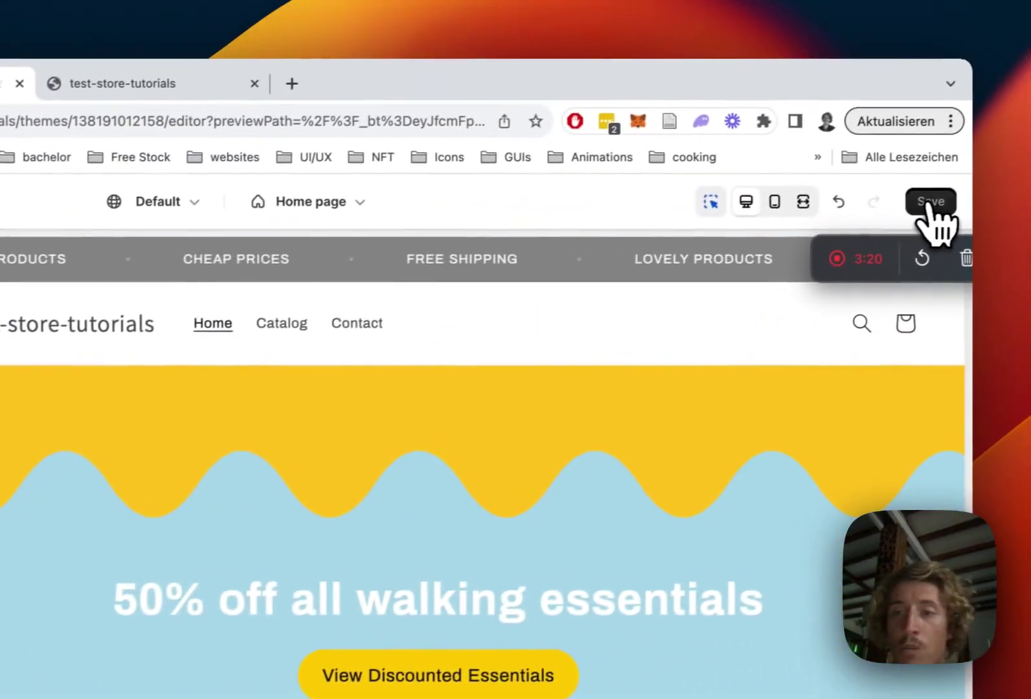
{"action": "left_click", "coordinate": [1028, 167]}
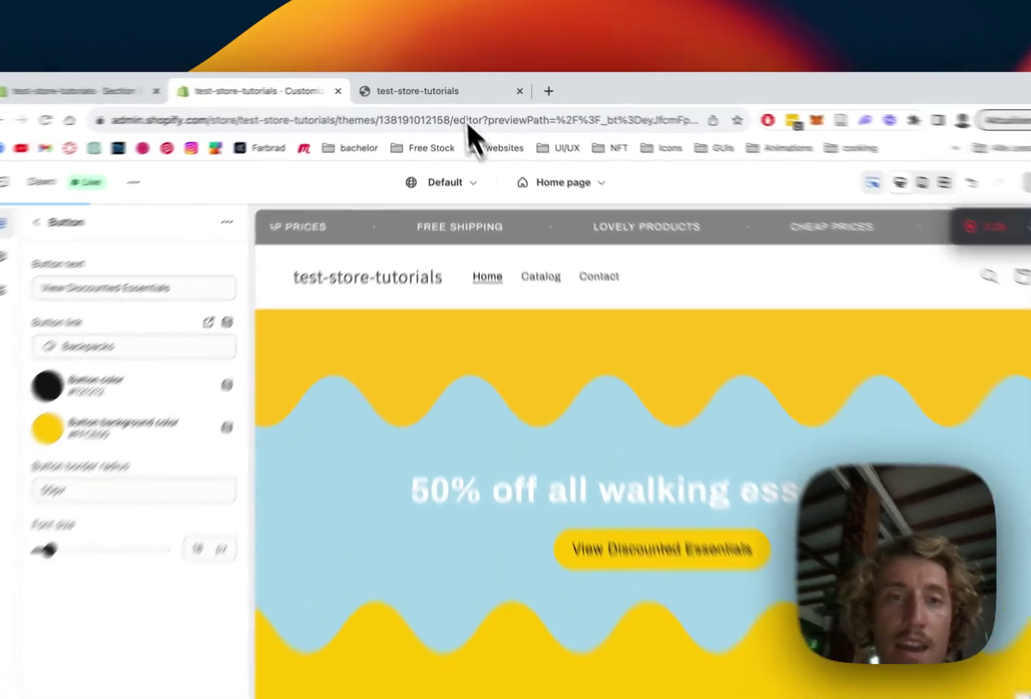
View the live storefront's light-blue promo framed by yellow waves
{"action": "left_click", "coordinate": [453, 87]}
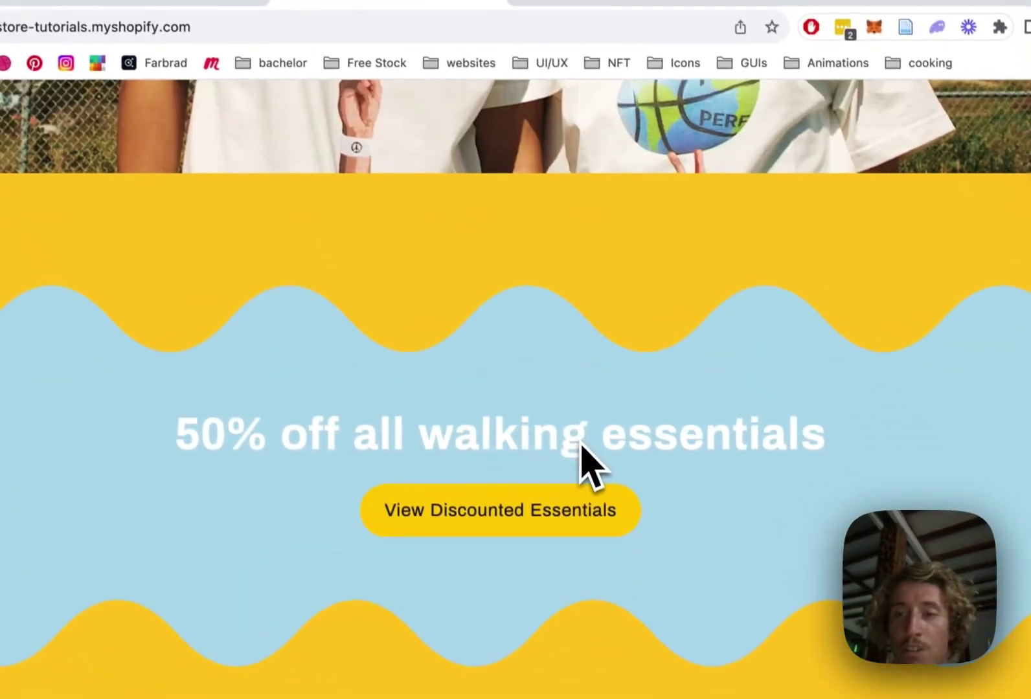
{"action": "scroll", "coordinate": [602, 525], "scroll_direction": "down", "scroll_amount": 1}
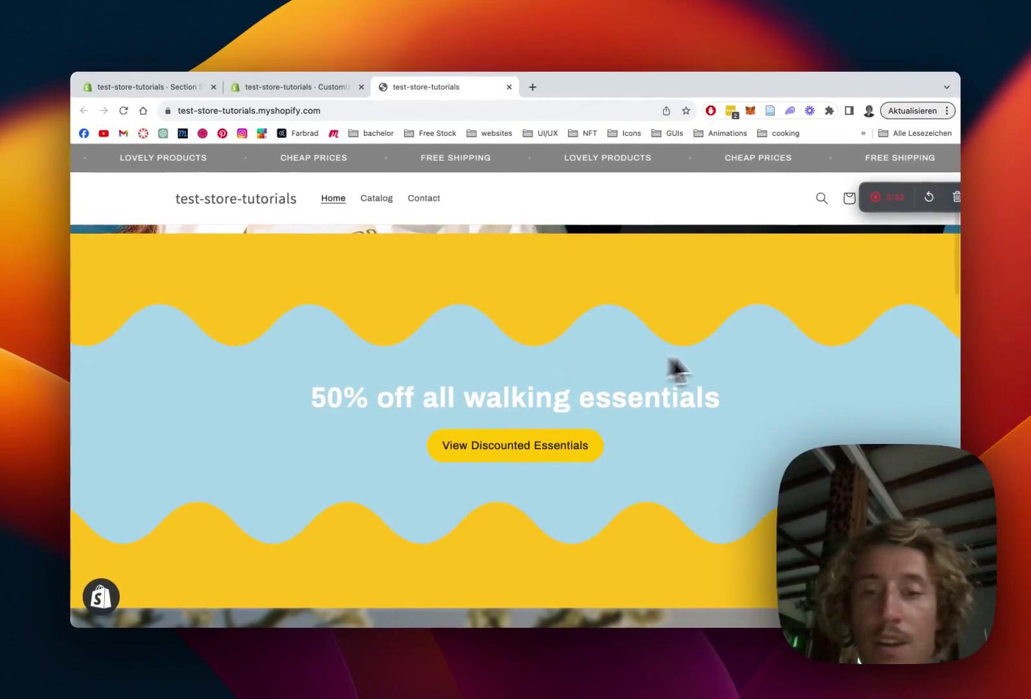